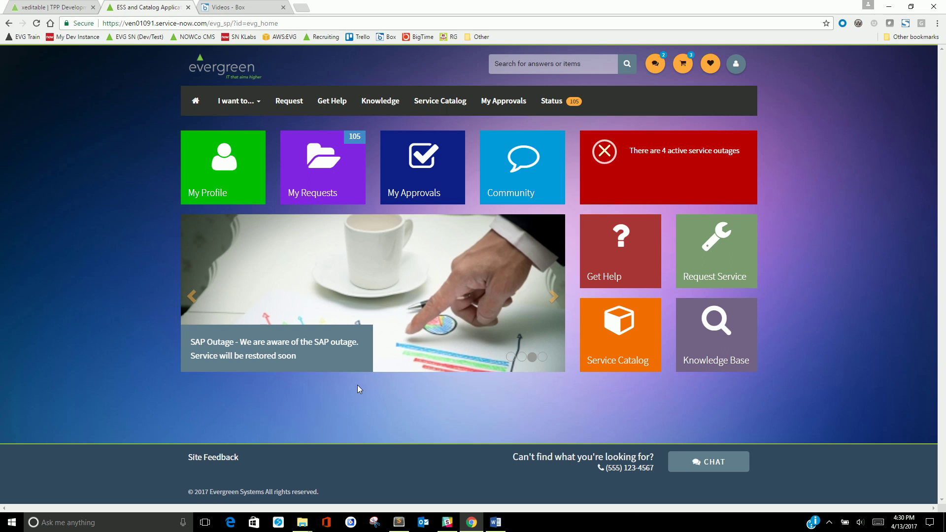
On the development instance, open the Catalog Items list by entering sp_css.list in the navigator
click(49, 7)
click(63, 87)
text(s)
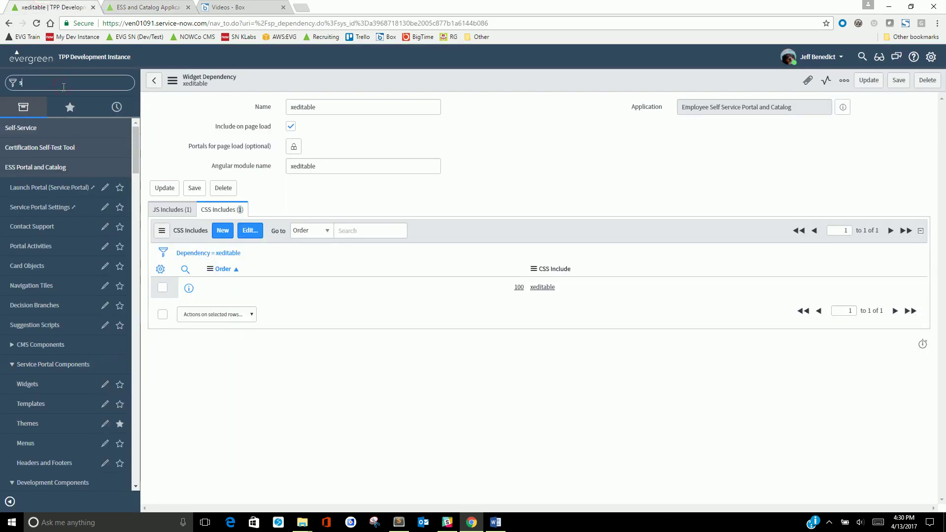
text(p_css.list)
key(Return)
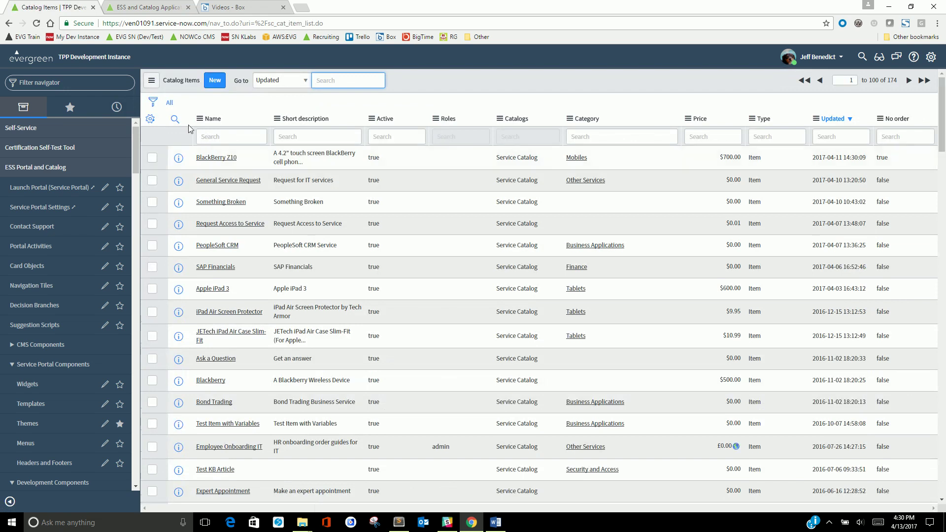
Filter the list to Render in Legacy View is true, leaving only Apple iPad 3
click(149, 102)
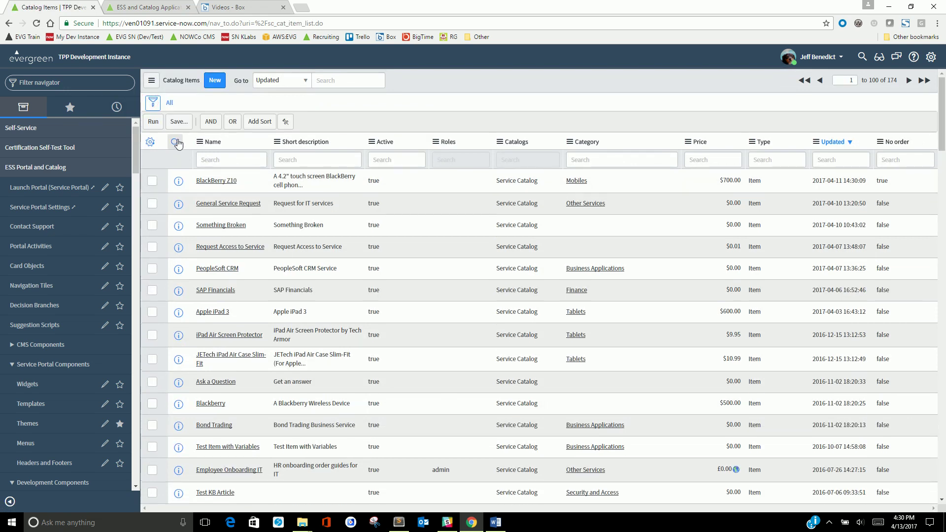
click(180, 143)
text(Ren)
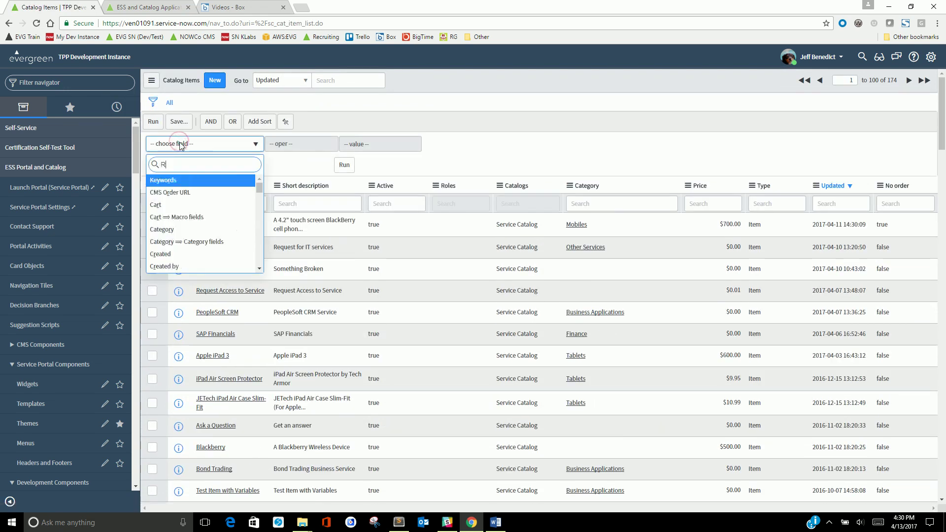
click(178, 180)
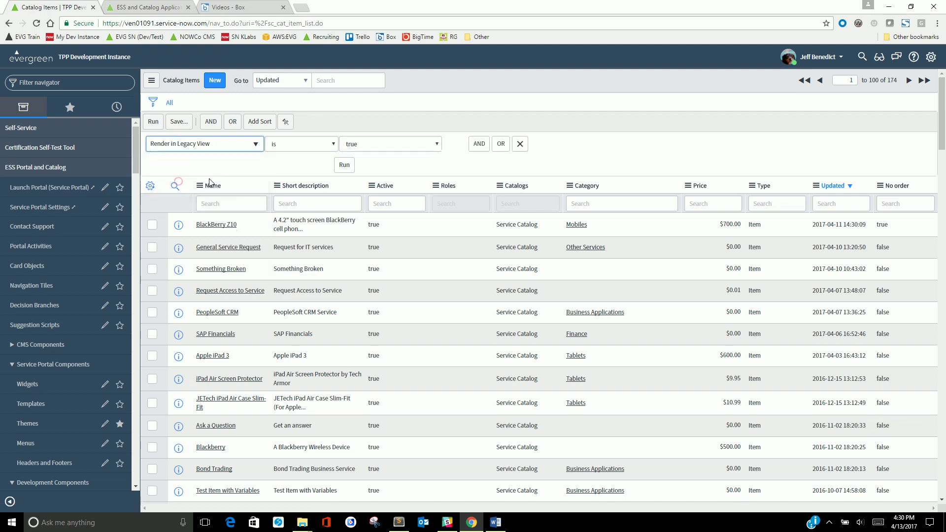
click(344, 165)
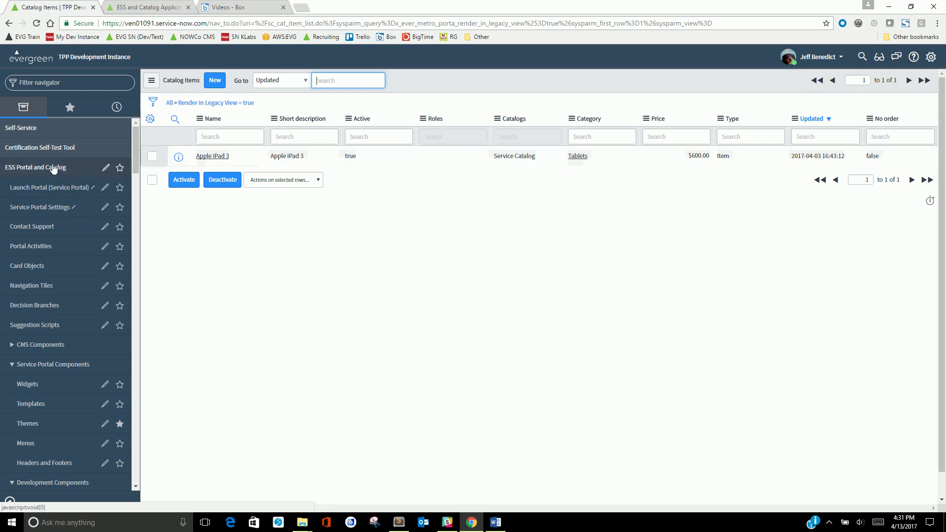
Open the Rebuild server storage data script from Favorites, then the Card Objects list
click(69, 107)
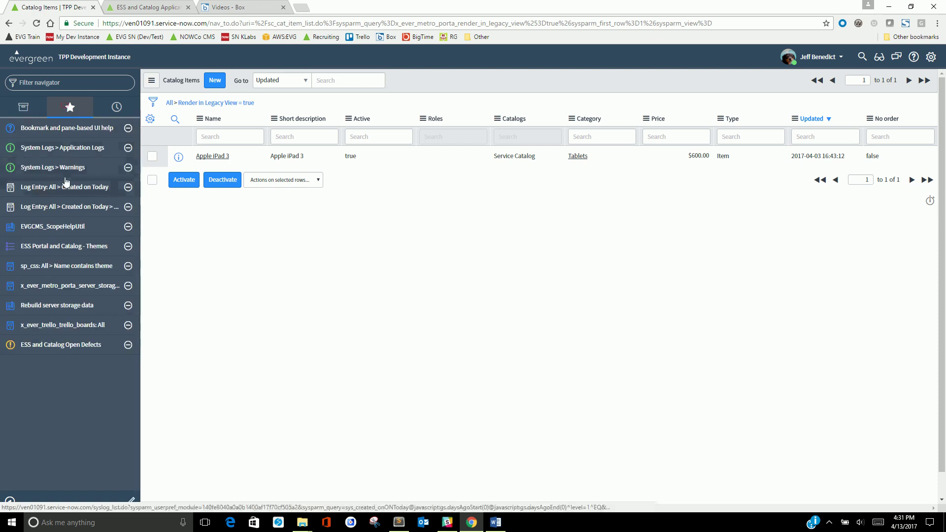
click(55, 308)
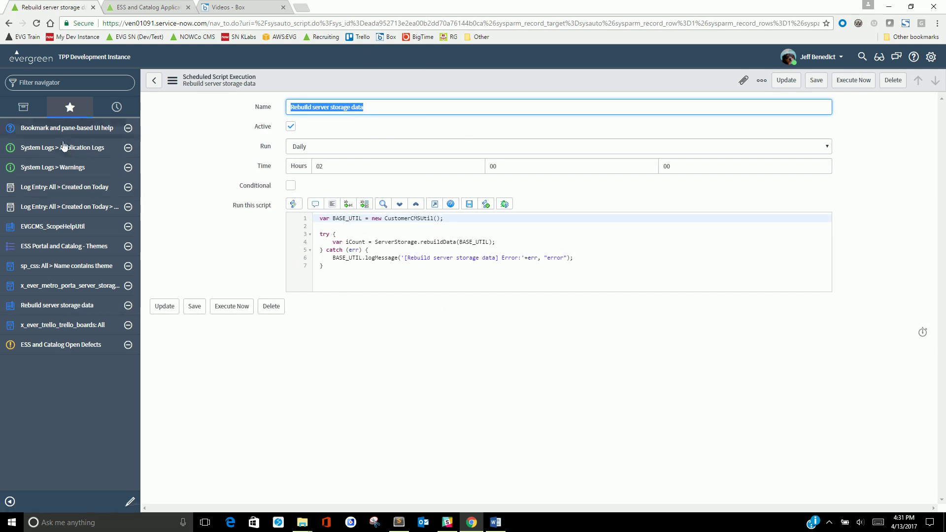
click(25, 105)
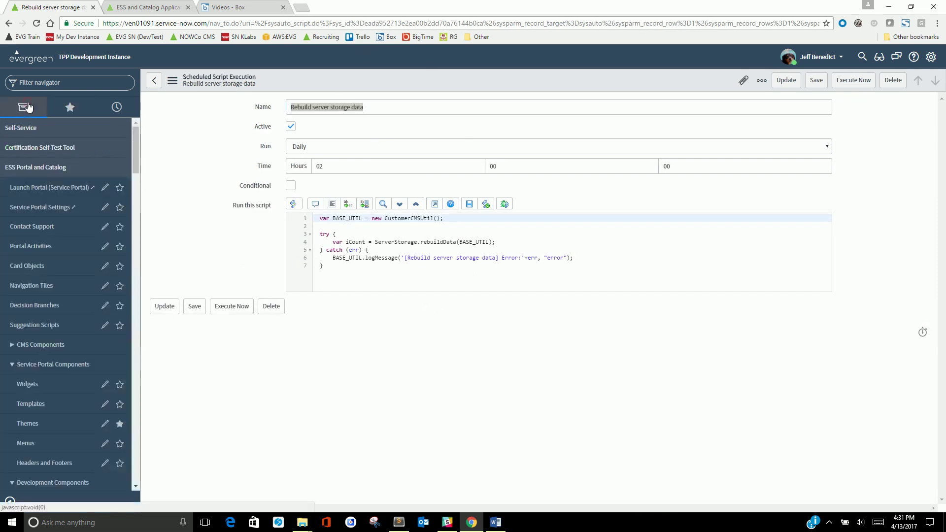
click(34, 269)
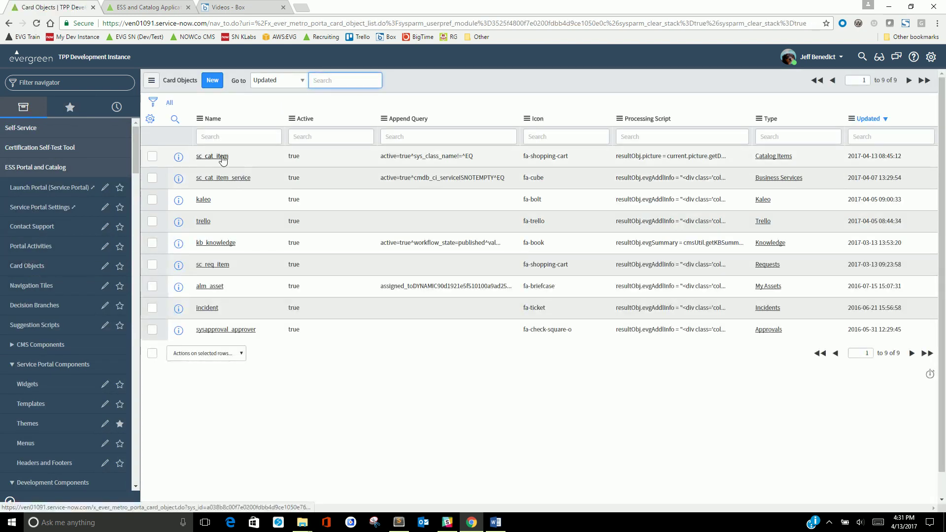
Open the sc_cat_item card object and find the render_in_legacy_view check in its Processing Script
click(237, 177)
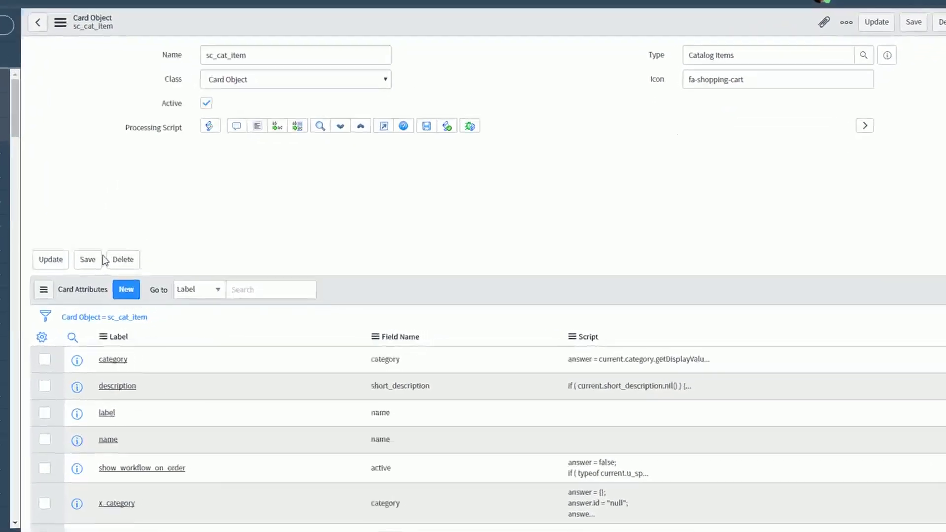
scroll(365, 367, down, 4)
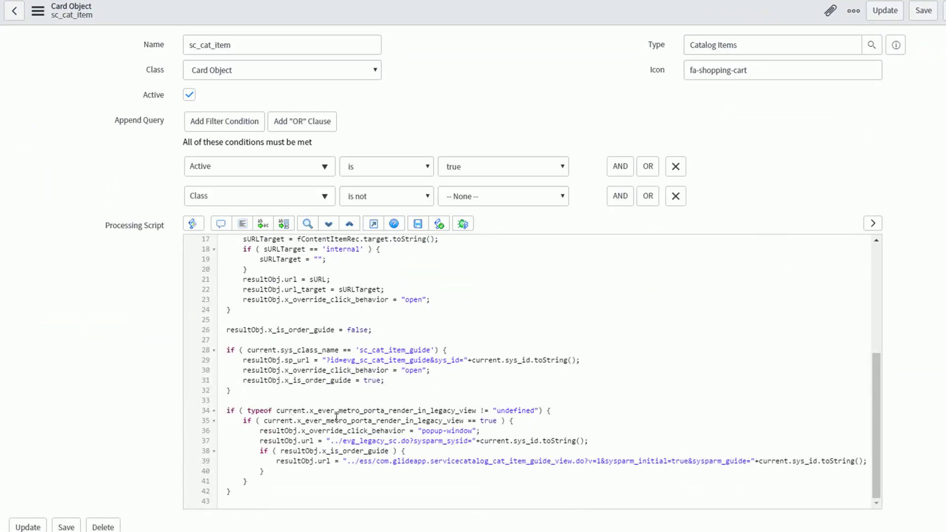
click(402, 422)
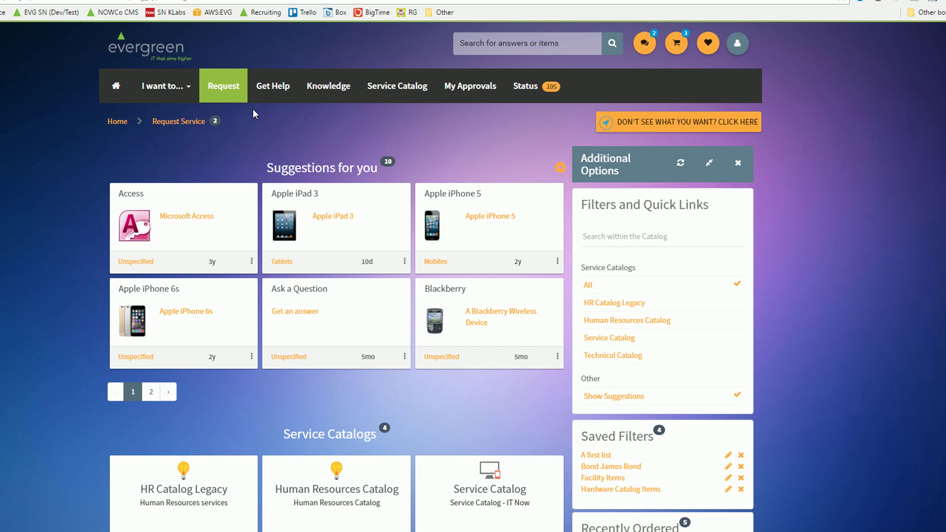
click(139, 288)
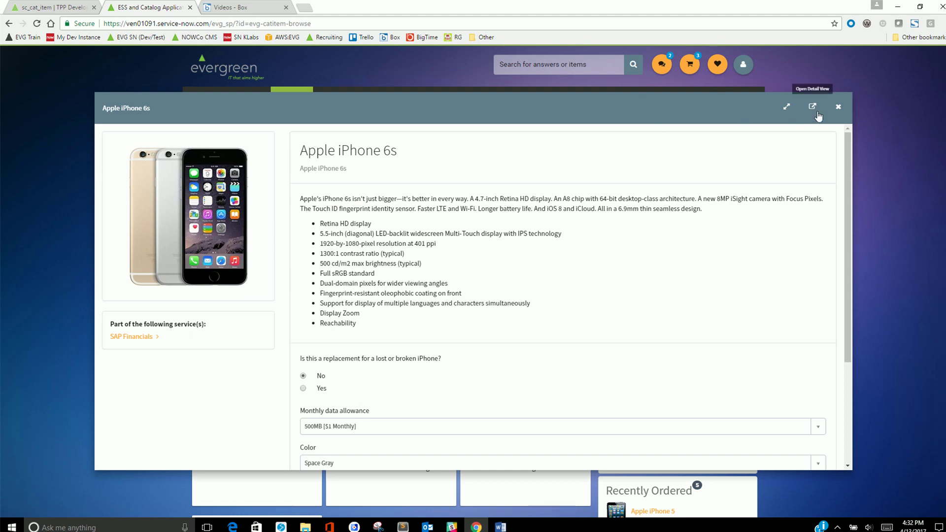
scroll(407, 256, down, 3)
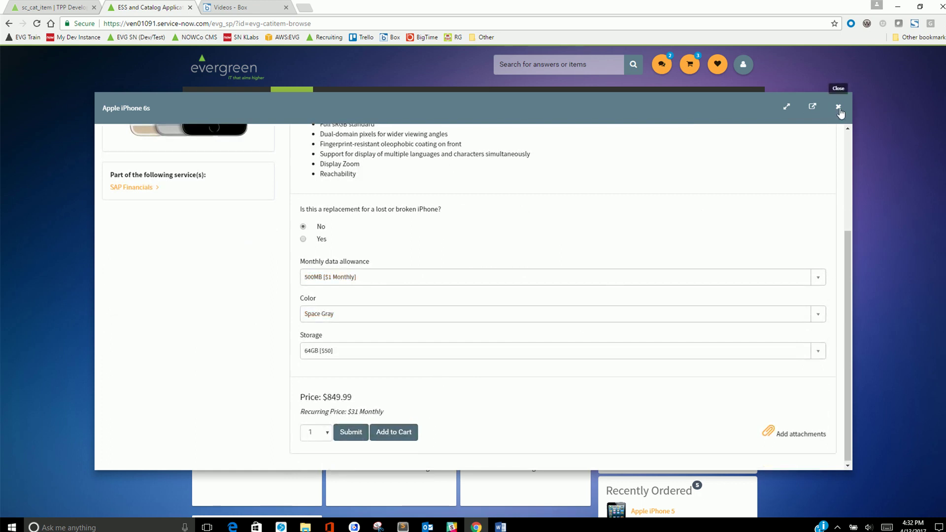
click(840, 109)
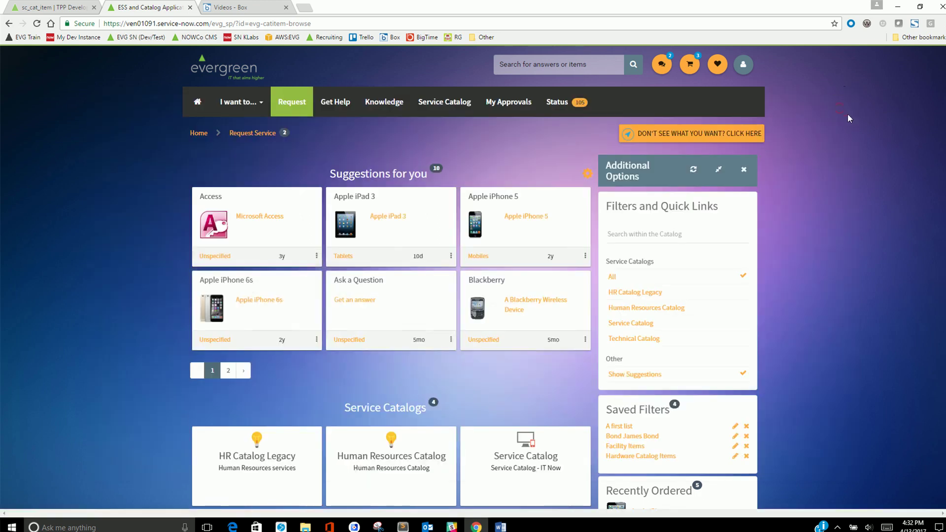
Add Apple iPad 3 and Apple iPhone 6s to the cart, confirming each, then view checkout
click(348, 198)
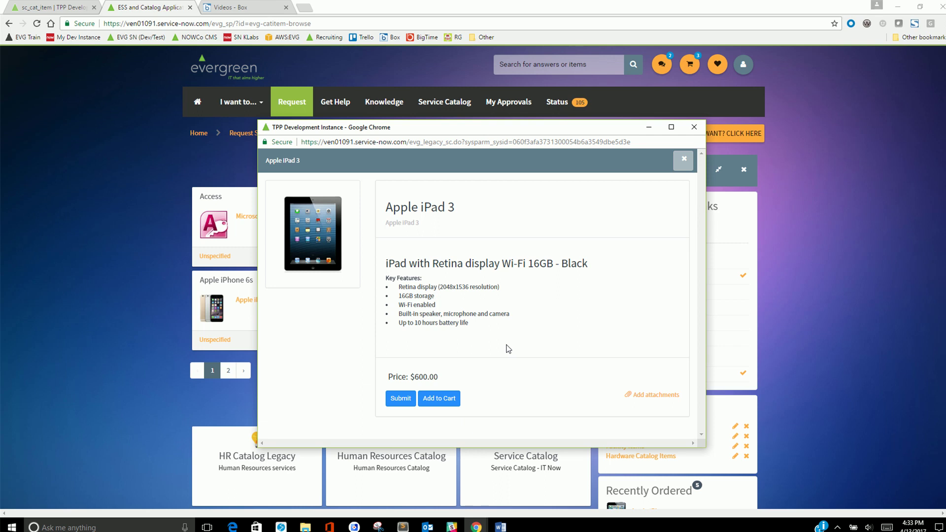
click(438, 398)
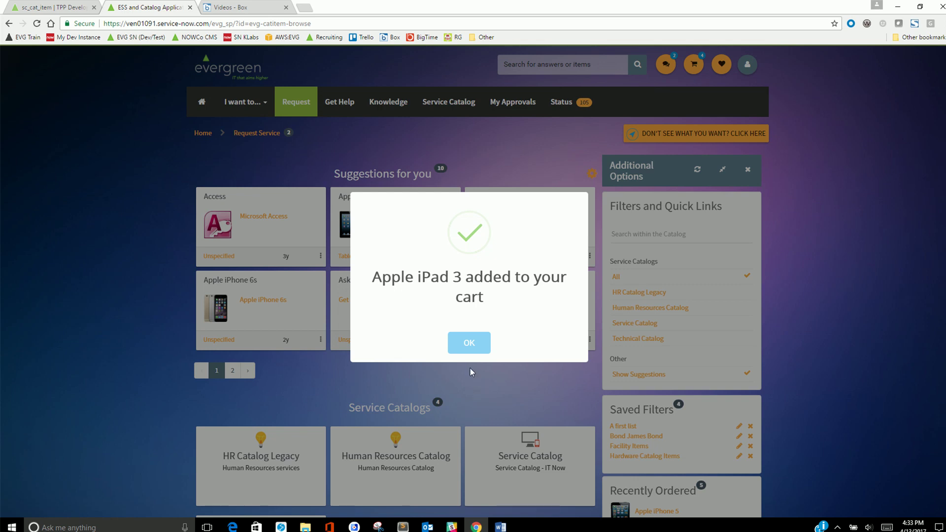
click(464, 348)
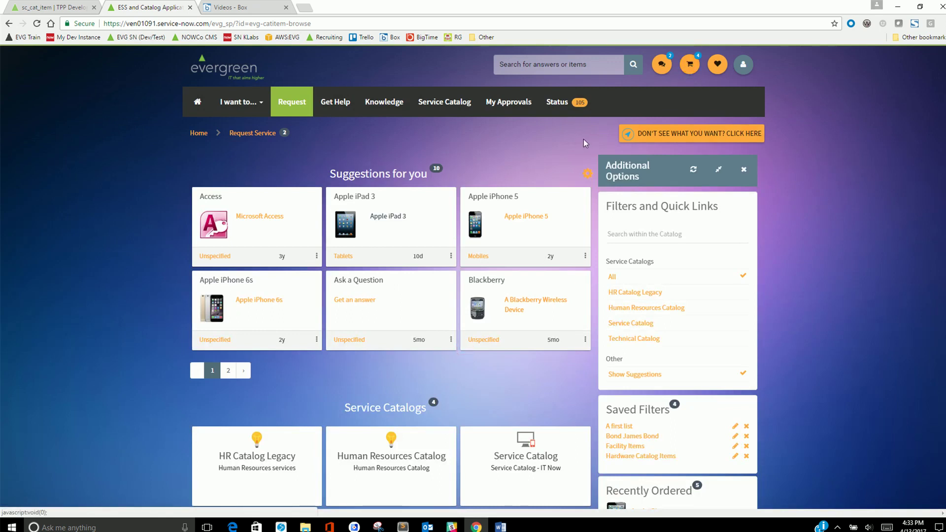
click(238, 285)
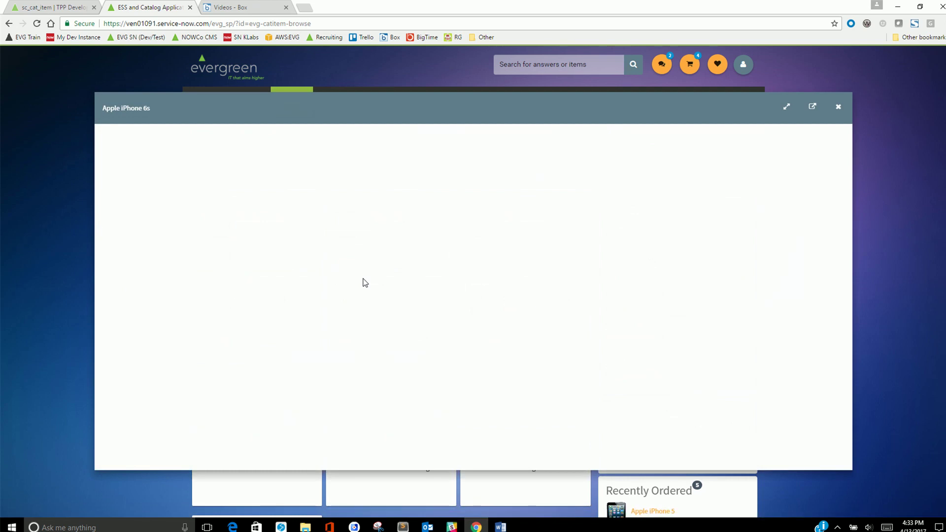
scroll(441, 302, down, 5)
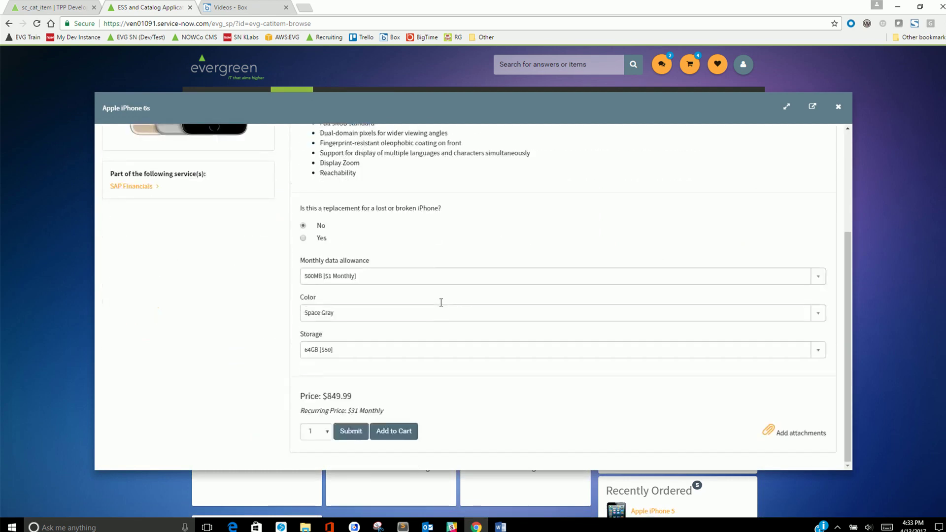
click(391, 429)
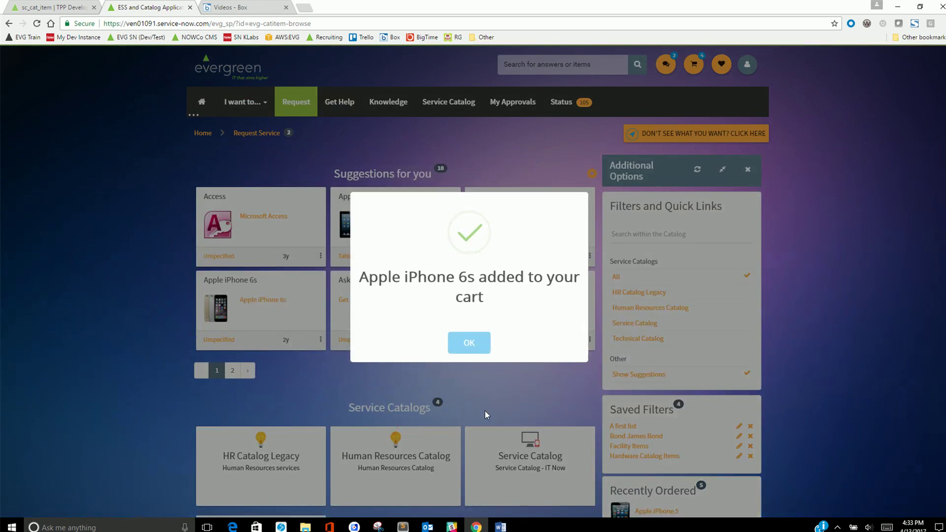
click(459, 349)
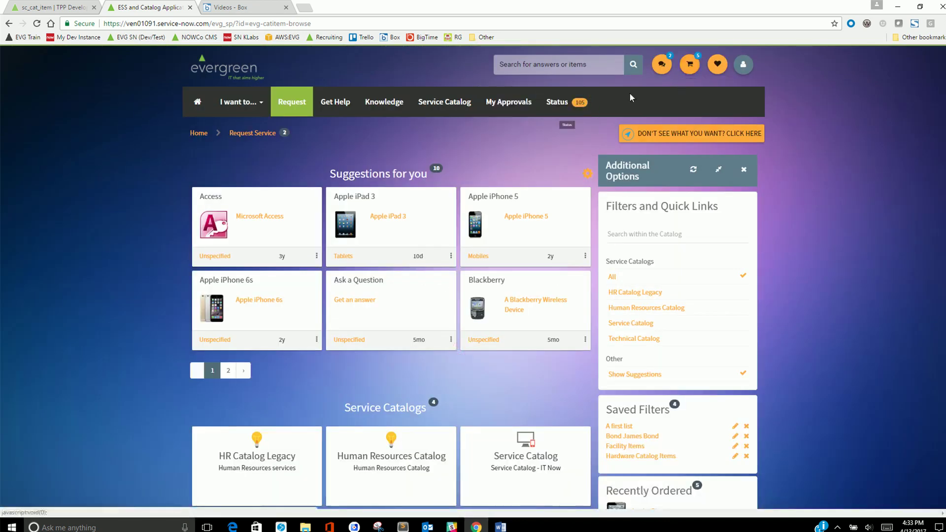
click(691, 69)
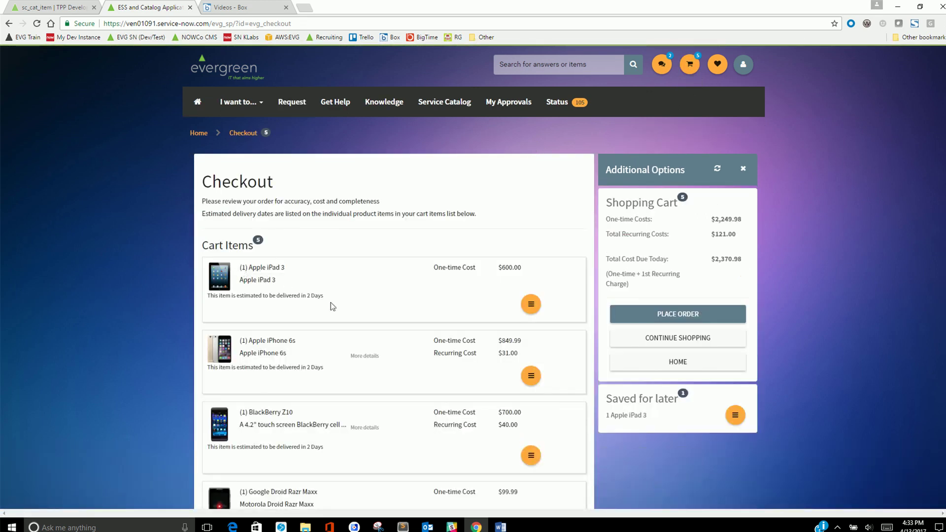
Open the Apple iPad 3 cart item for editing and inspect the popup's page address
click(531, 304)
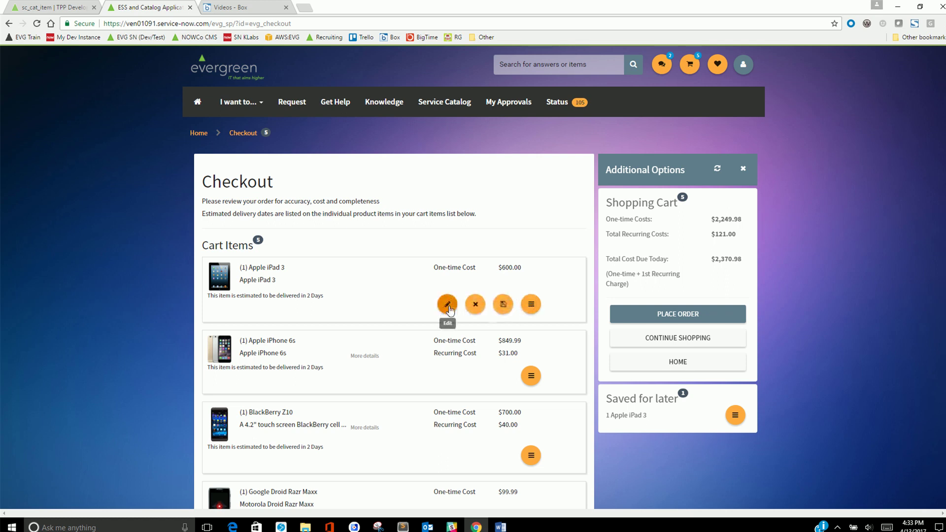
click(448, 305)
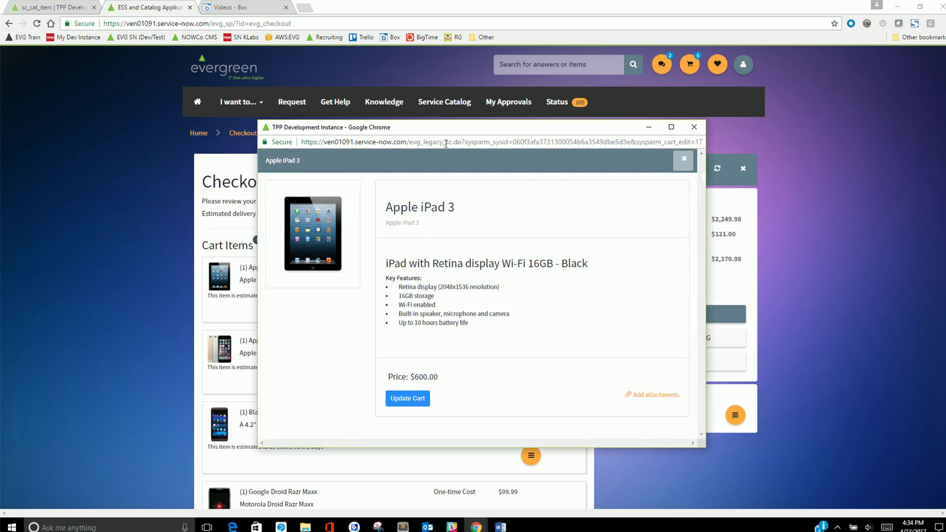
click(515, 142)
click(515, 143)
Attach CirclePic.png to the Apple iPad 3 cart item and close the edit window
click(650, 394)
click(358, 210)
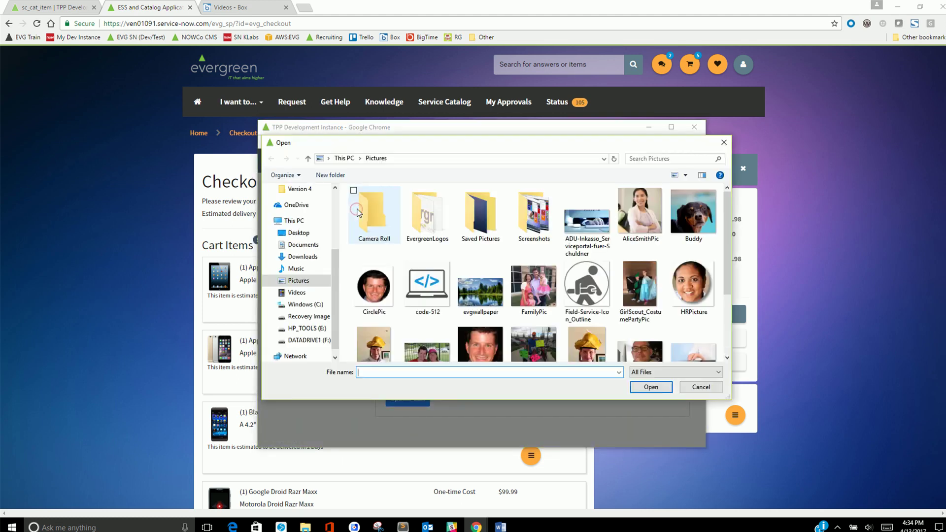
double_click(374, 287)
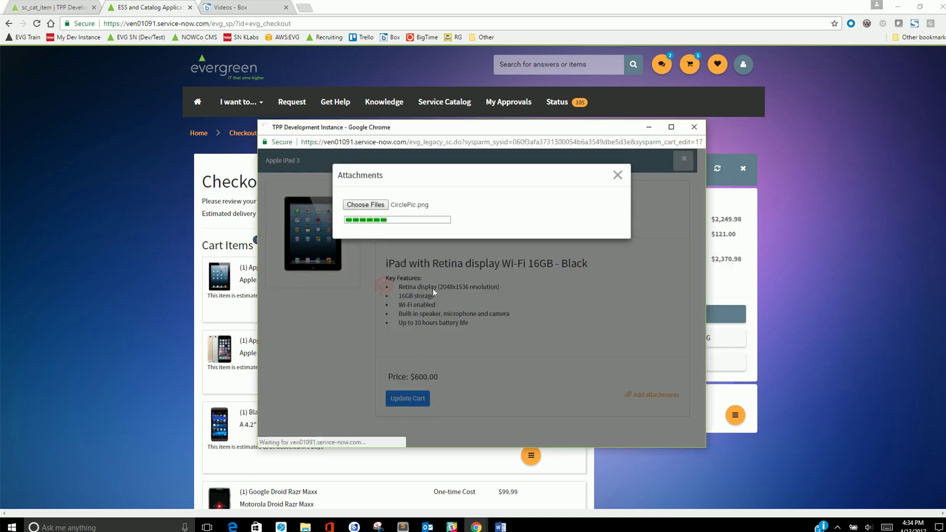
click(617, 175)
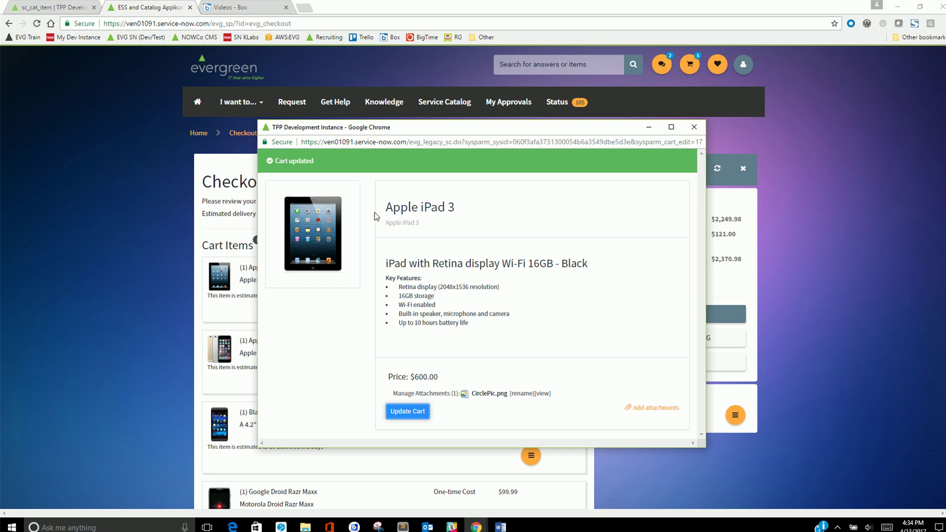
click(693, 128)
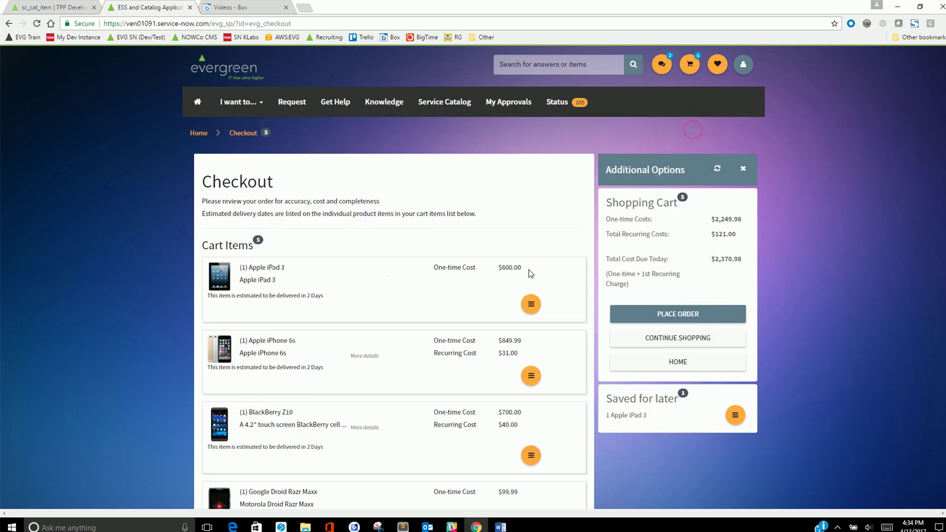
Reopen the Apple iPad 3 cart item's edit popup, then close it
click(531, 304)
click(447, 307)
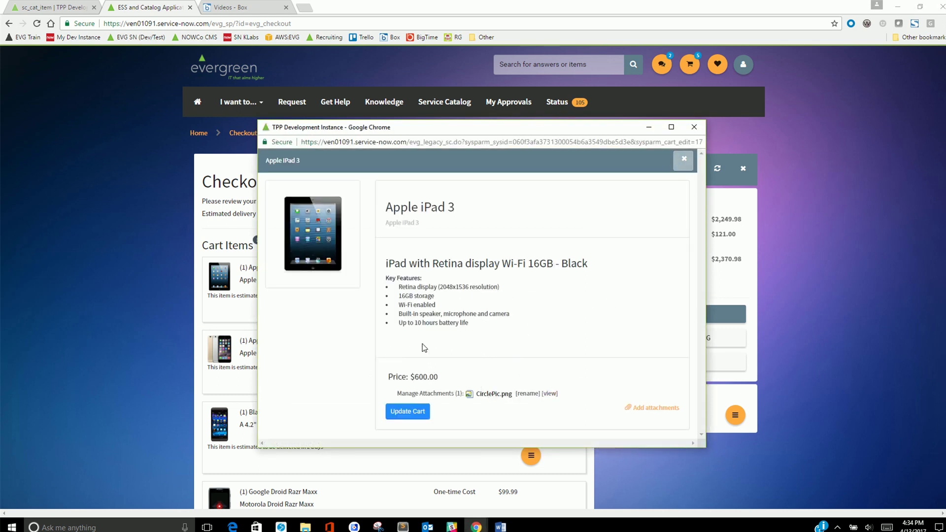
click(684, 158)
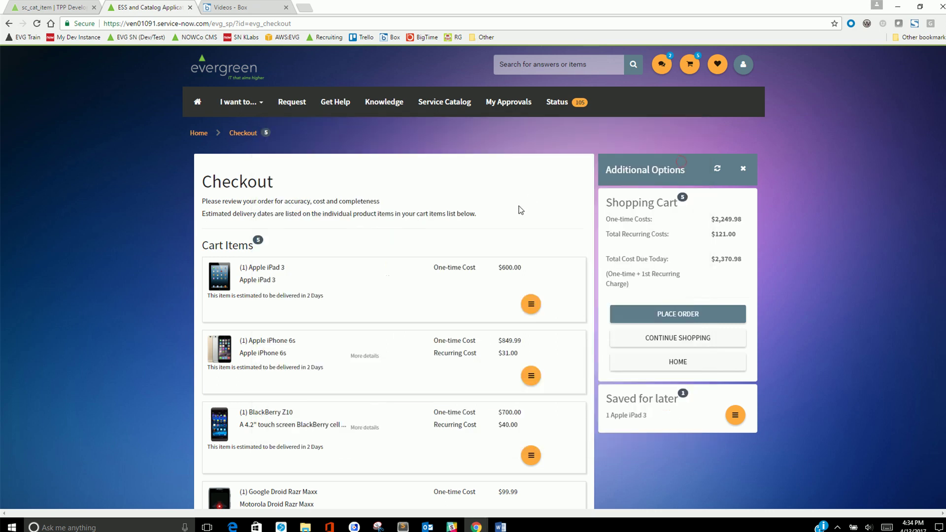
Open the Apple iPhone 6s cart item for editing, then return to the Request Service page
click(530, 376)
click(446, 375)
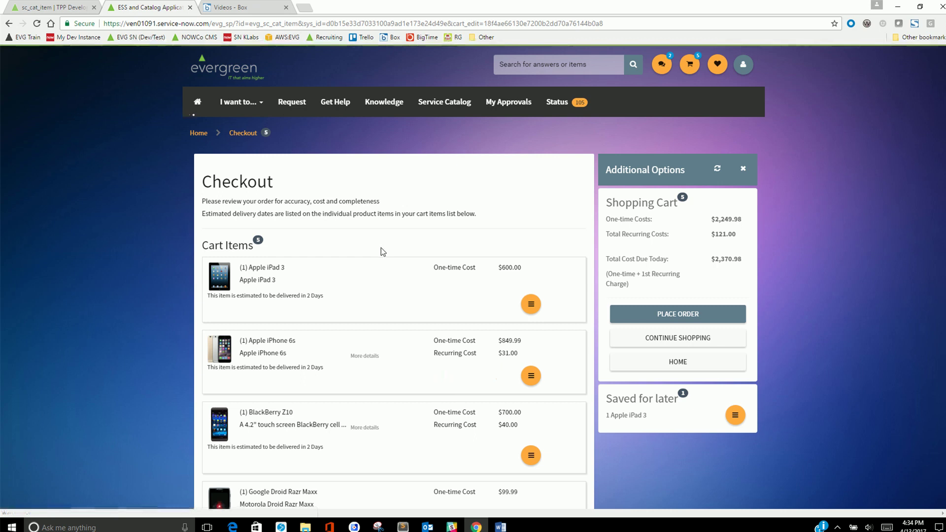
scroll(382, 419, down, 5)
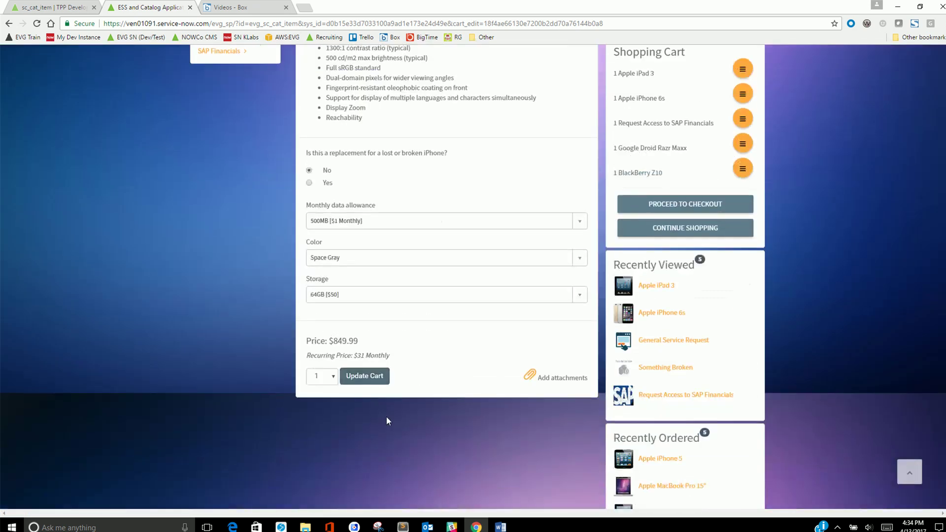
scroll(472, 387, up, 5)
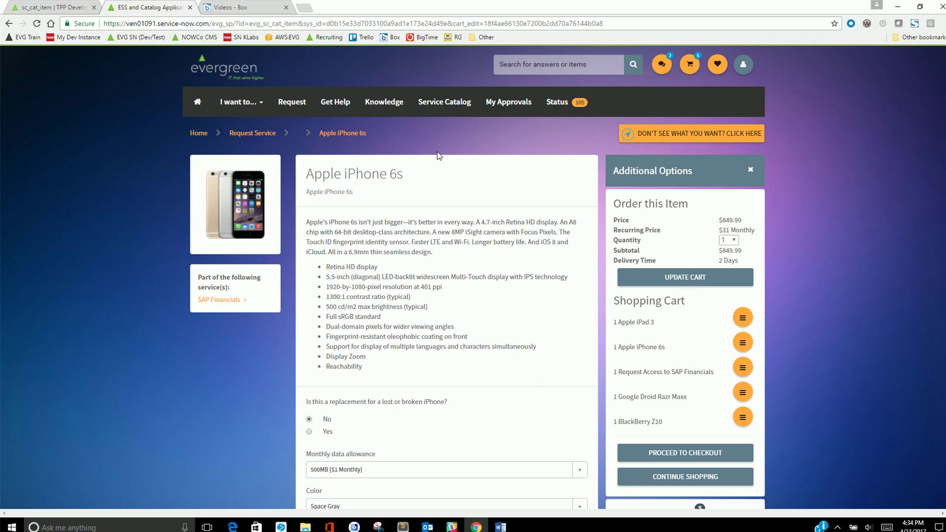
click(292, 112)
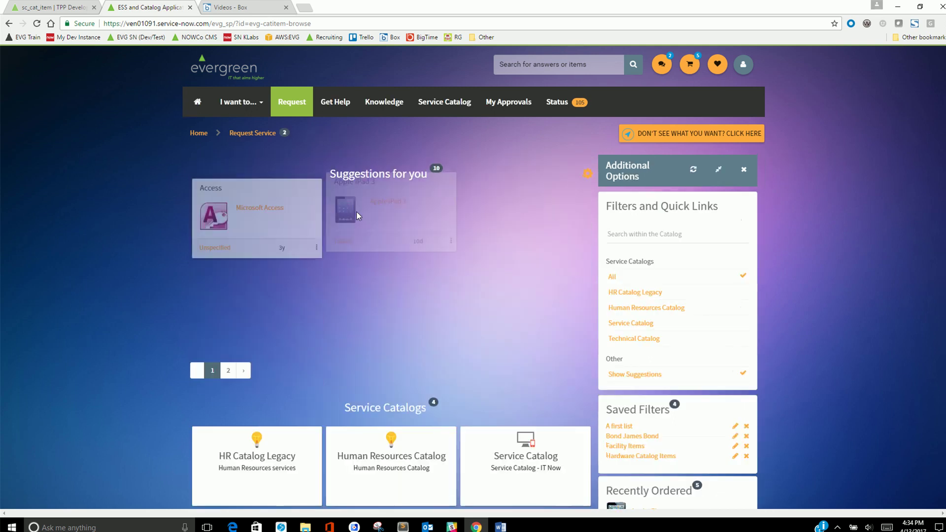
Hide suggestions, browse Service Catalog > Hardware > Tablets, and open and close Apple iPad 3's popup
scroll(390, 289, down, 2)
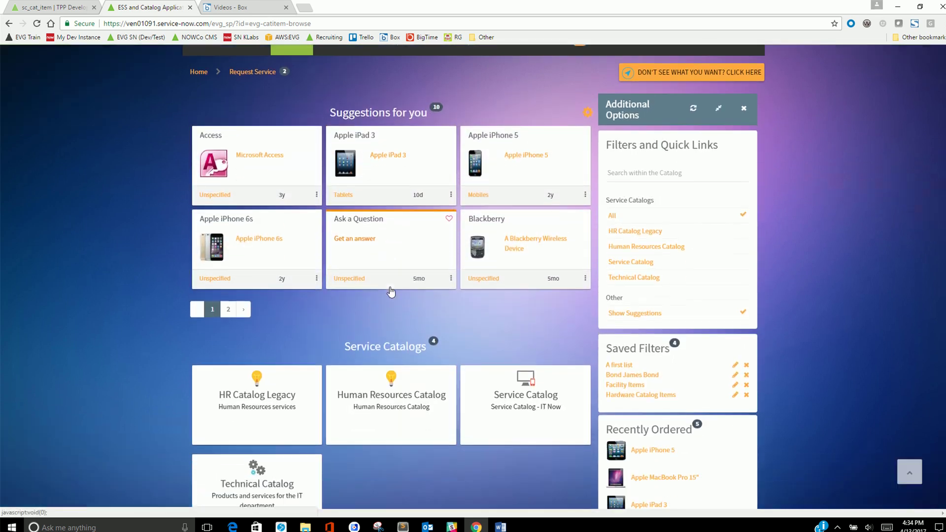
click(637, 276)
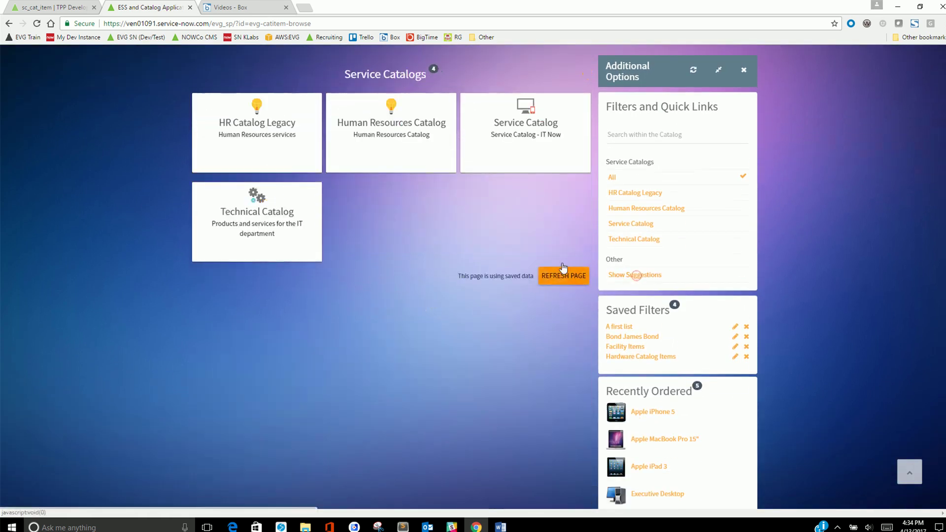
click(513, 121)
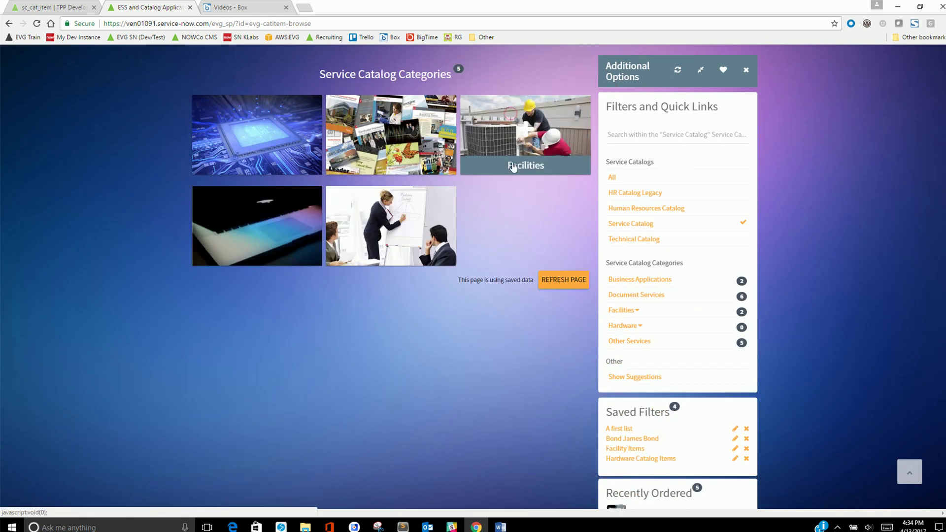
click(257, 212)
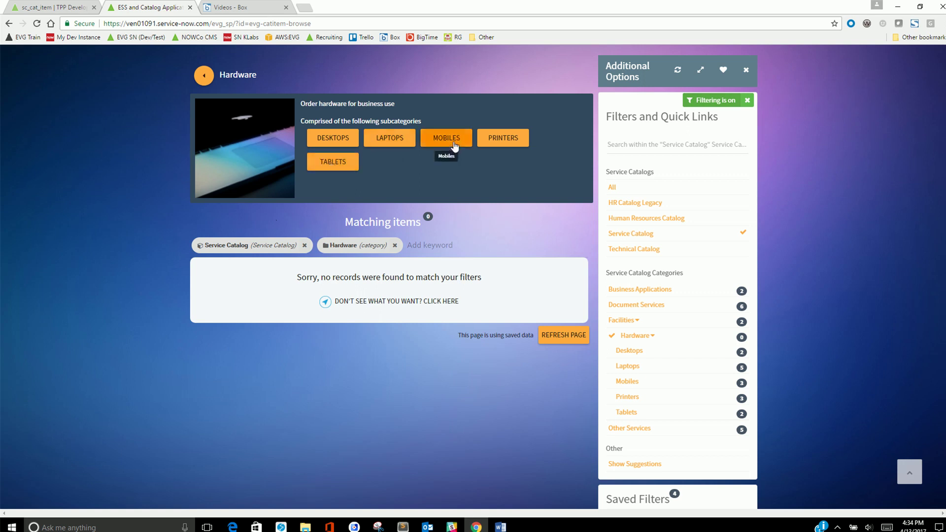
click(340, 163)
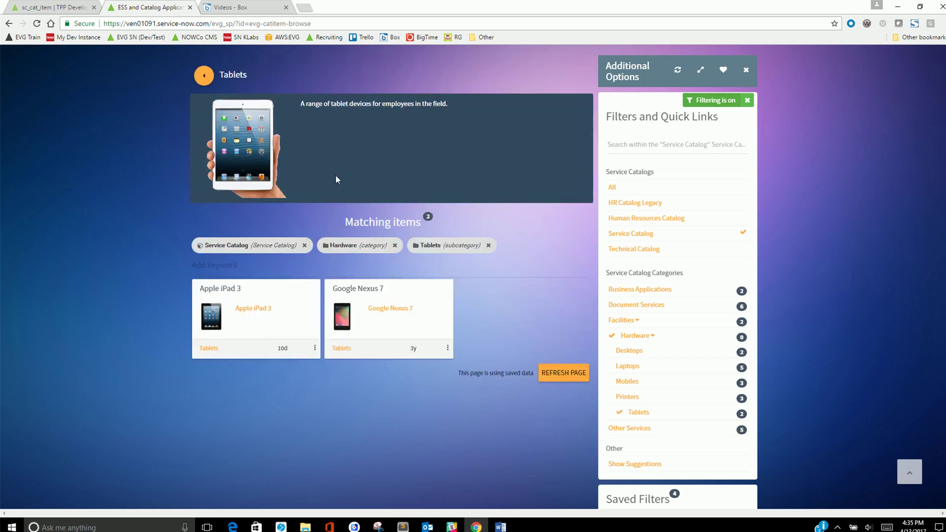
click(216, 292)
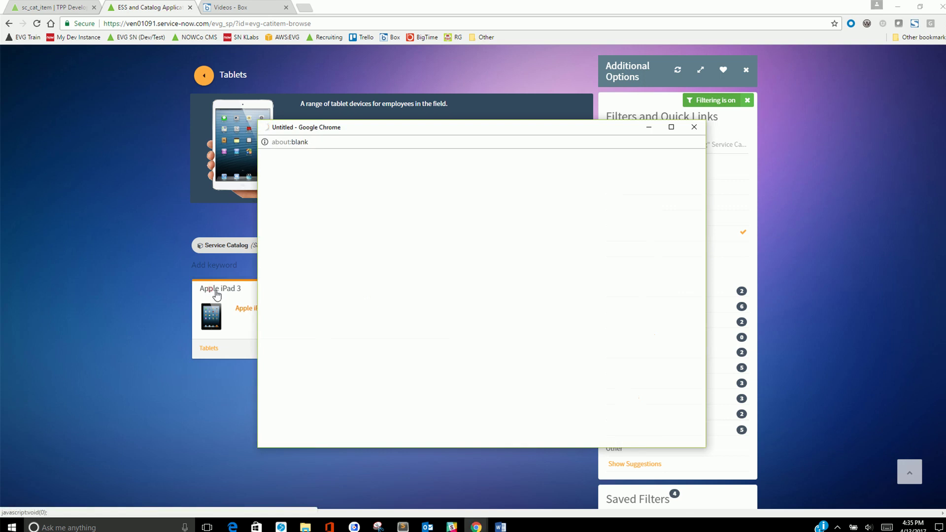
click(695, 131)
Open Apple iPad 3's popup from the Recently Ordered and Recently Viewed lists
scroll(770, 142, down, 6)
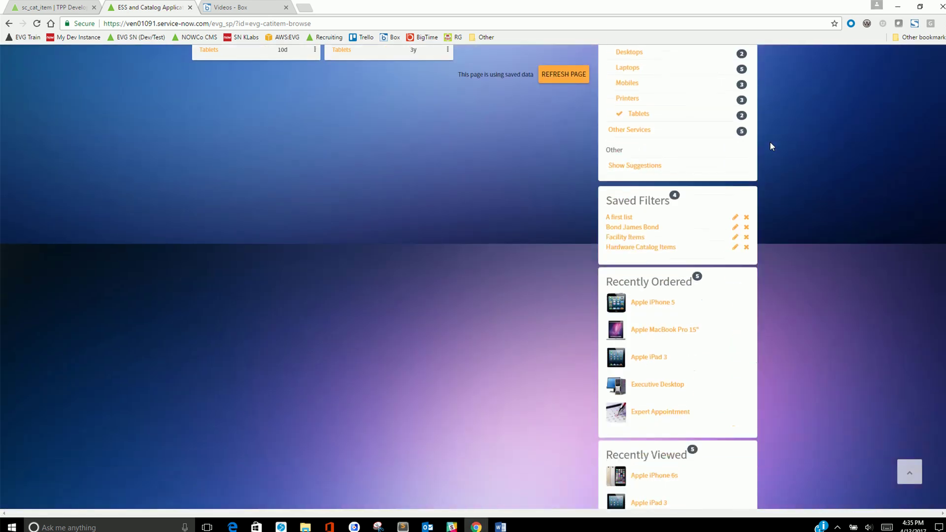
scroll(652, 210, down, 2)
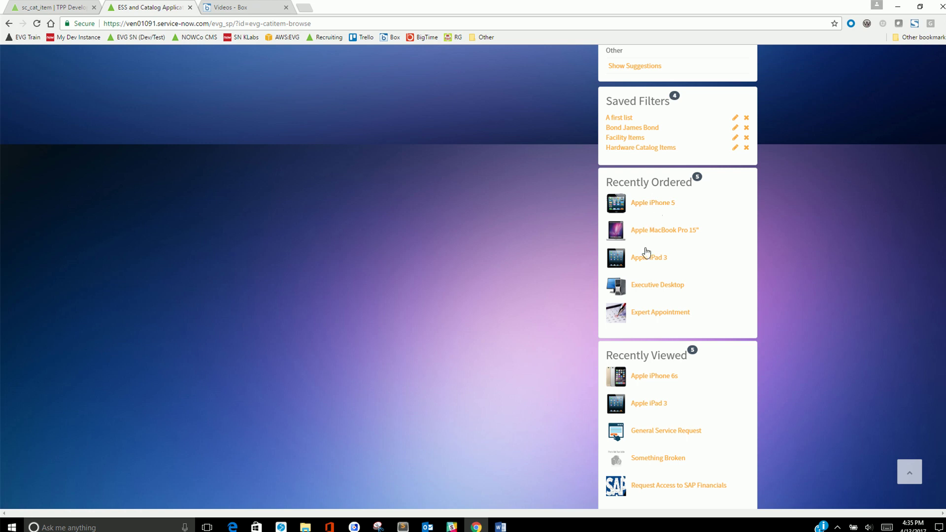
click(645, 258)
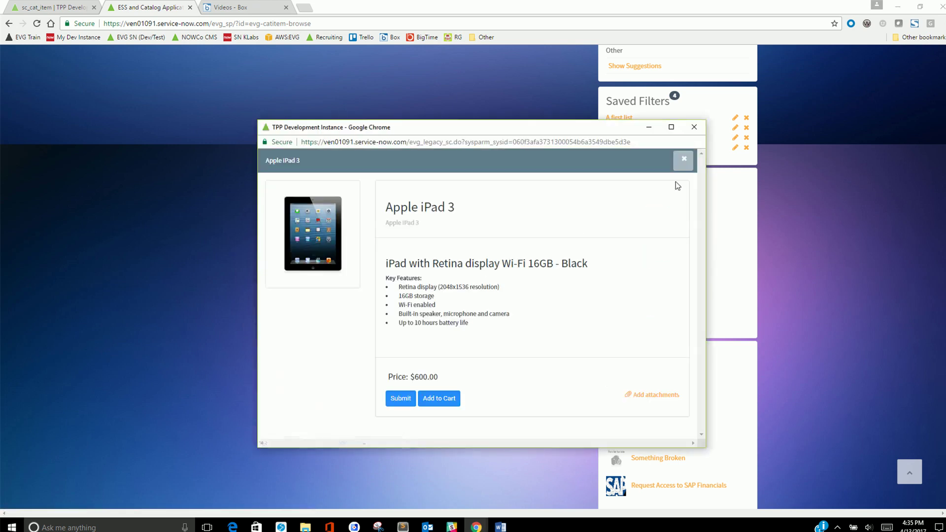
click(683, 160)
scroll(705, 212, down, 2)
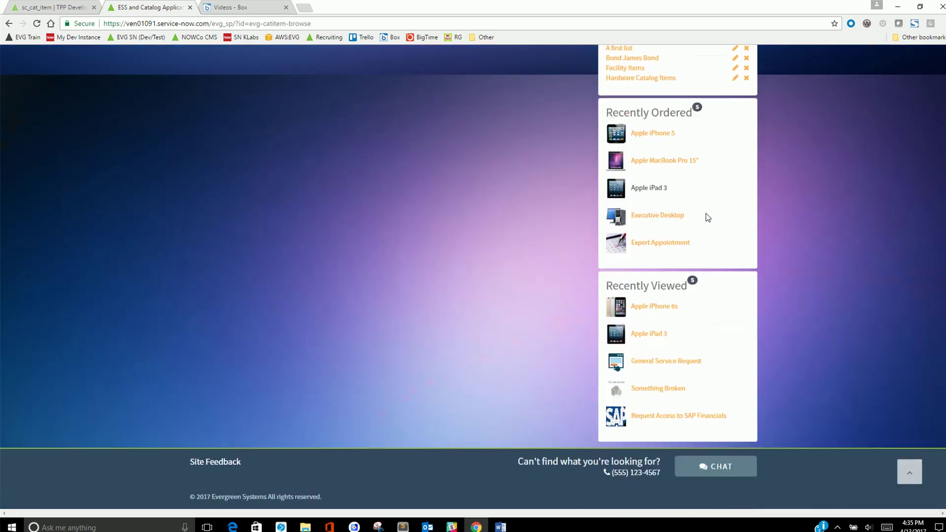
click(652, 336)
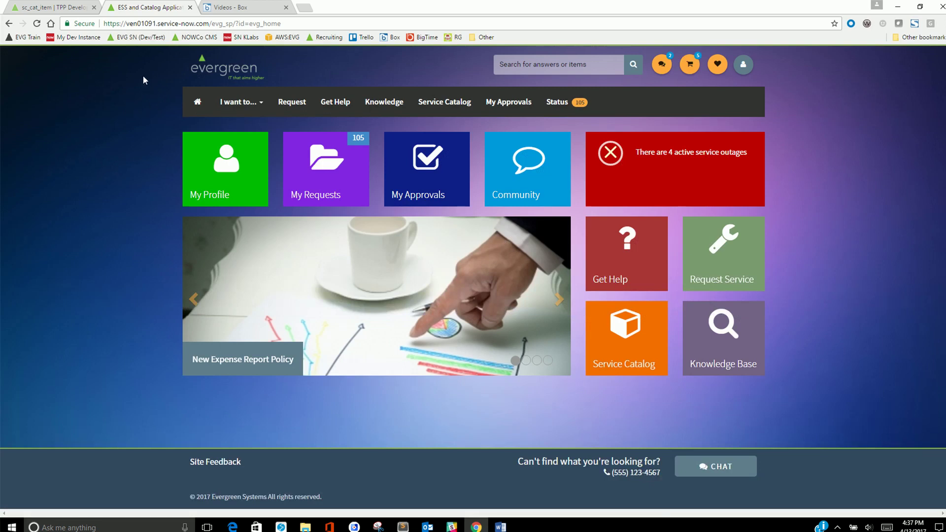
In the sc_cat_item Processing Script, highlight evg_legacy_sc on line 37 below the legacy-view check
click(32, 7)
click(472, 396)
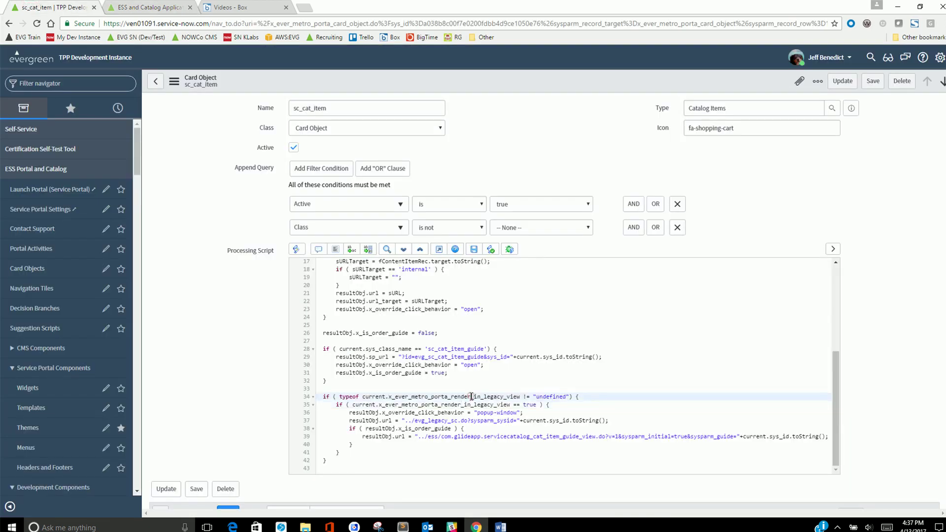
double_click(427, 420)
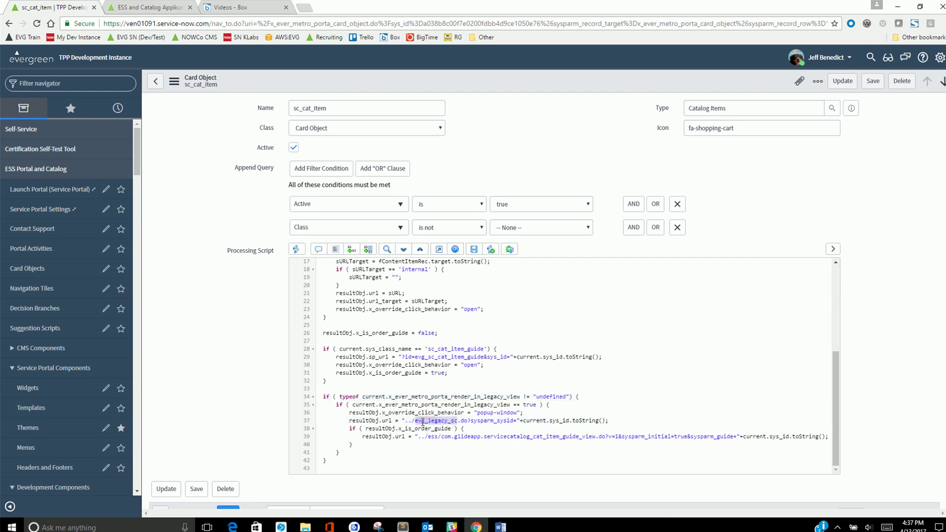
drag(433, 421, 457, 420)
click(461, 421)
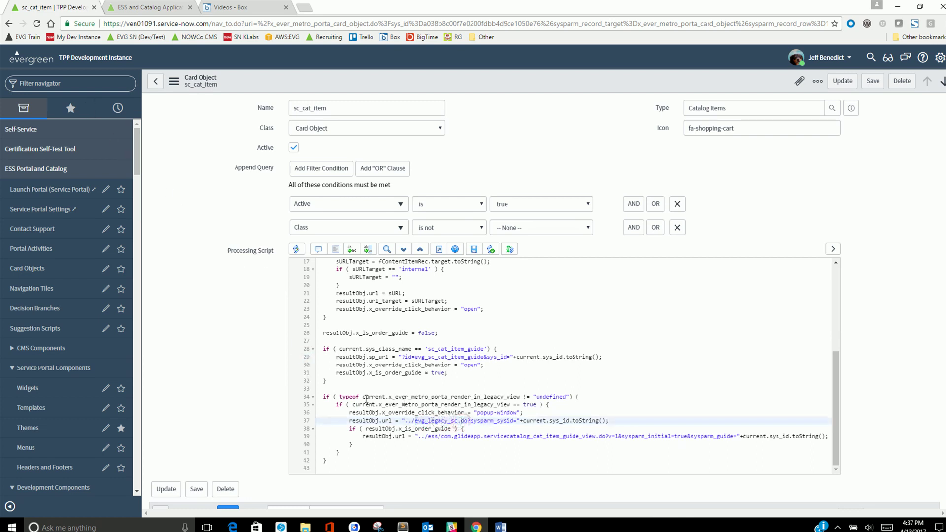
double_click(441, 422)
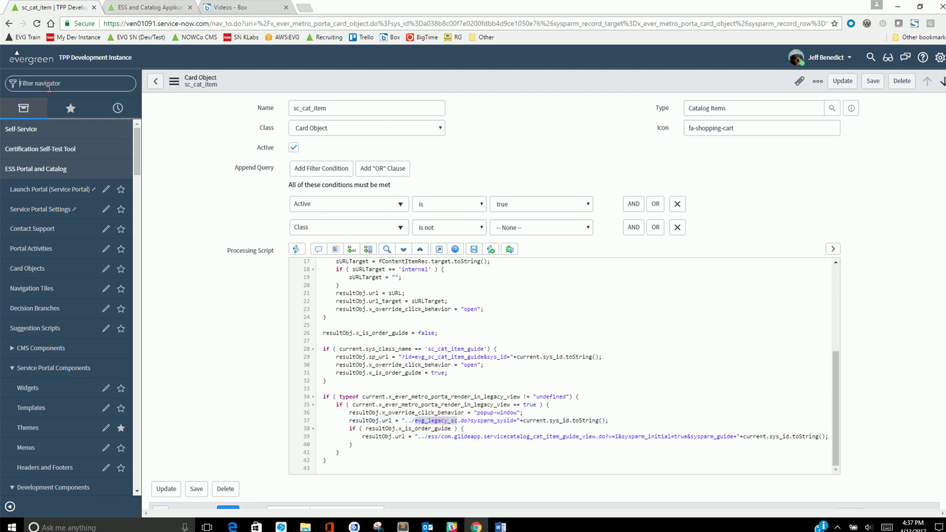
Open the ESS Global Scope Utility (v4) update set from Local Update Sets
text(update set)
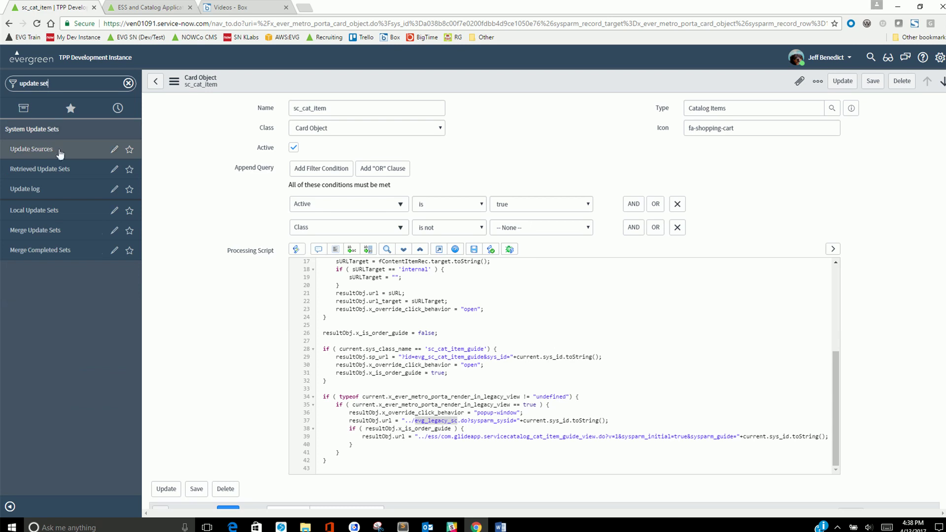
click(37, 212)
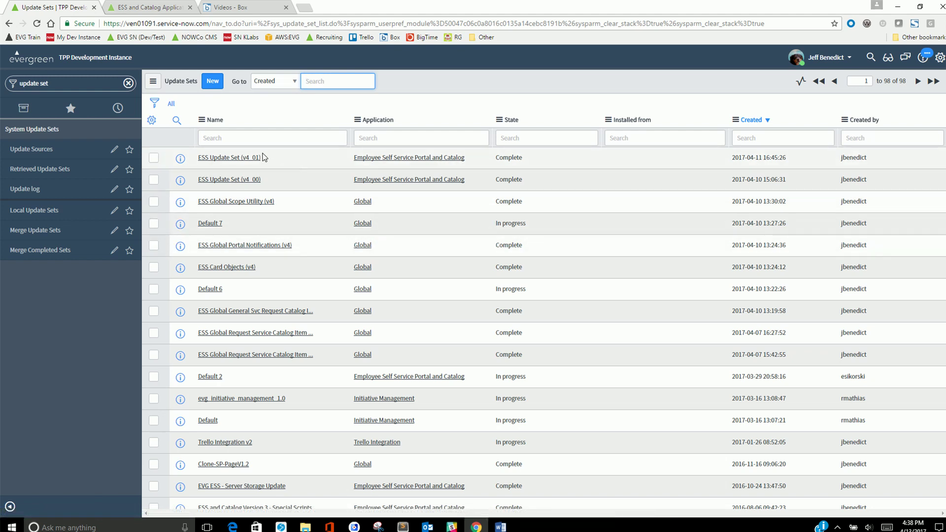
click(259, 202)
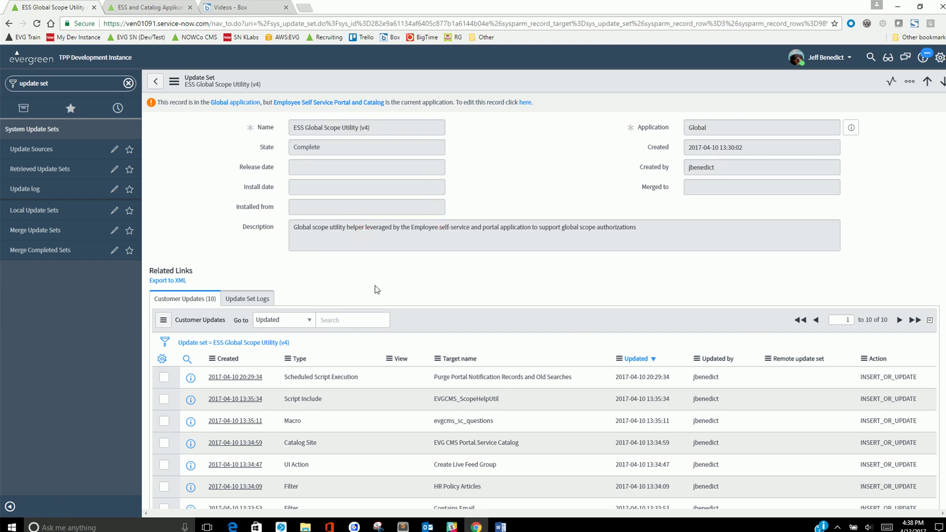
Highlight the EVGCMS_ScopeHelpUtil, evg_legacy_sc, evg_sc_legacy and evg_legacy_catalog customer updates
scroll(393, 282, down, 2)
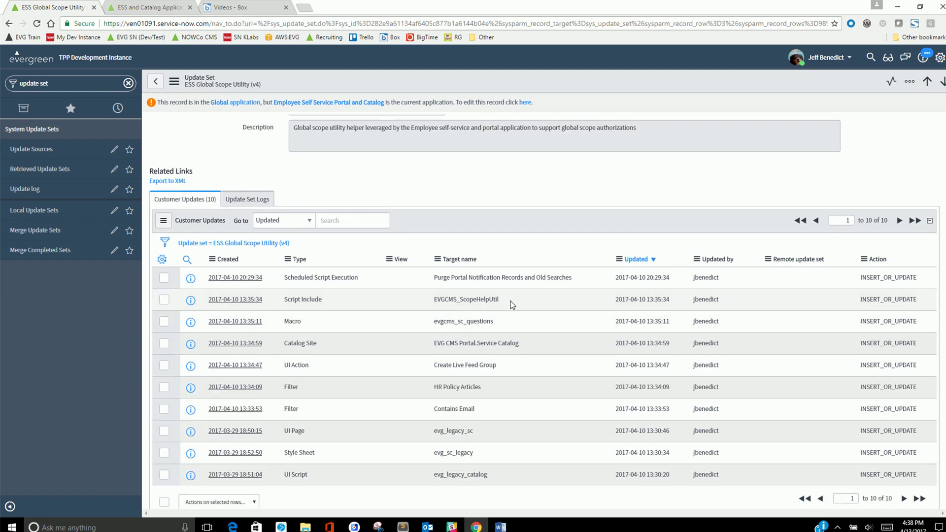
drag(513, 304, 433, 301)
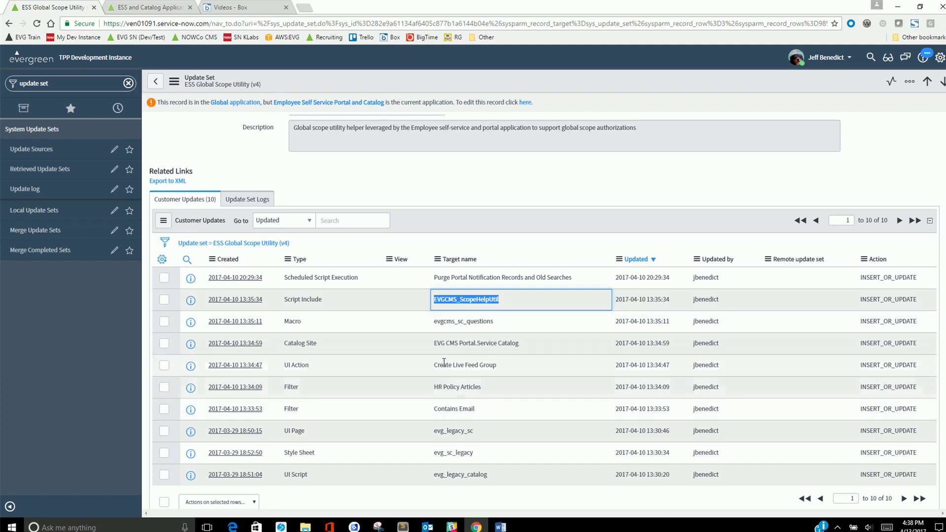
drag(479, 432, 436, 433)
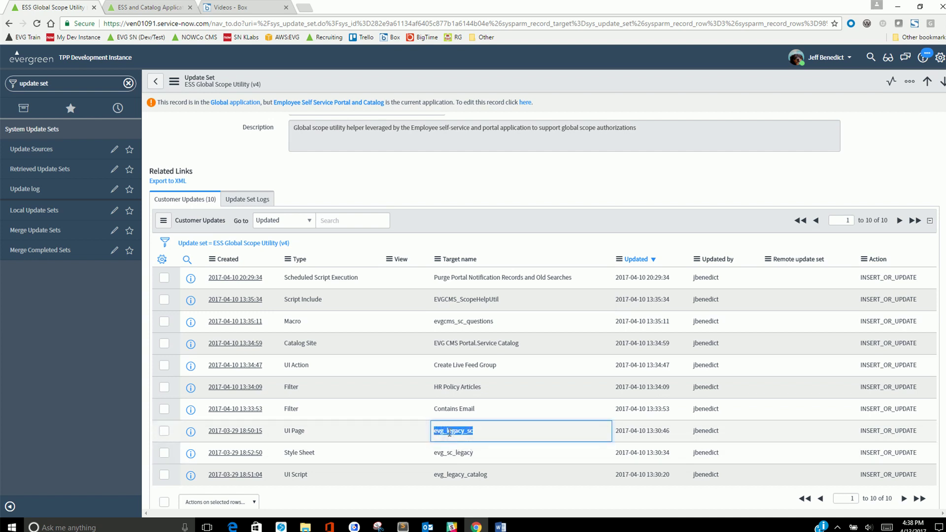
drag(482, 453, 433, 453)
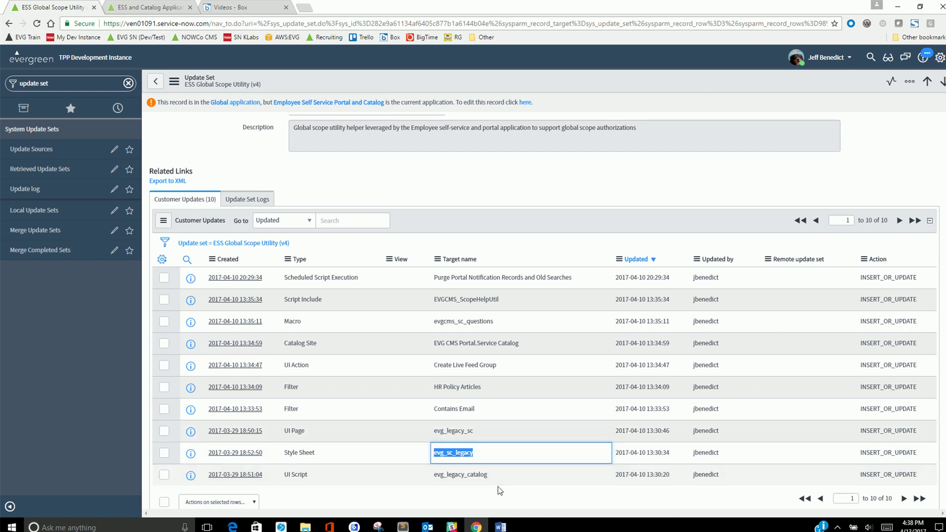
drag(491, 474, 427, 476)
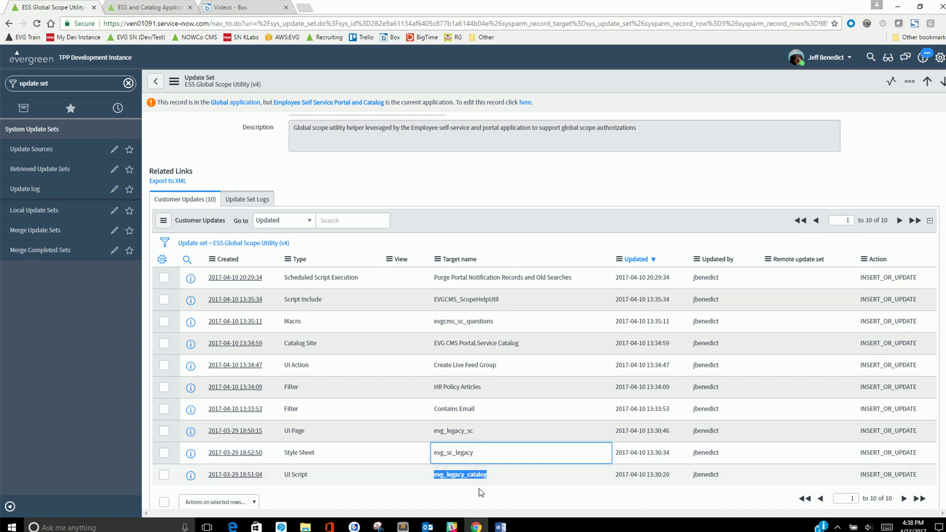
click(463, 476)
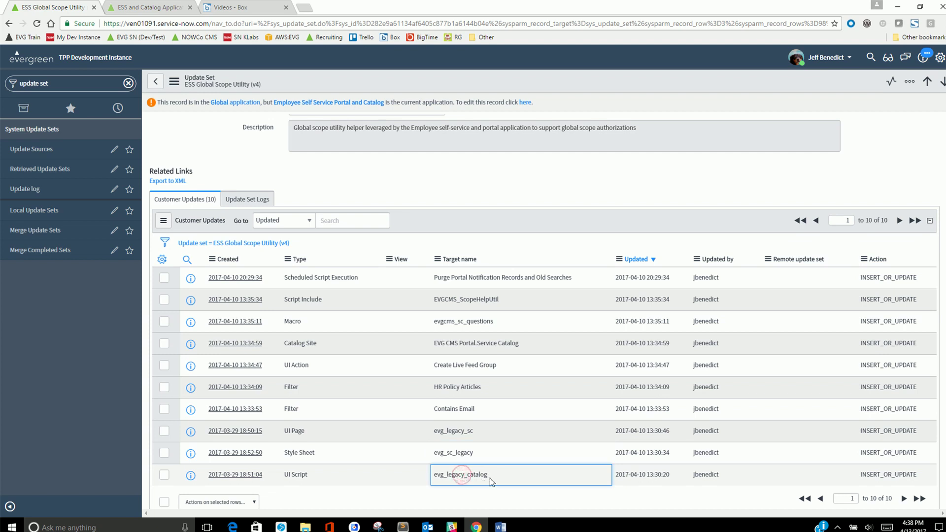
drag(491, 475, 453, 477)
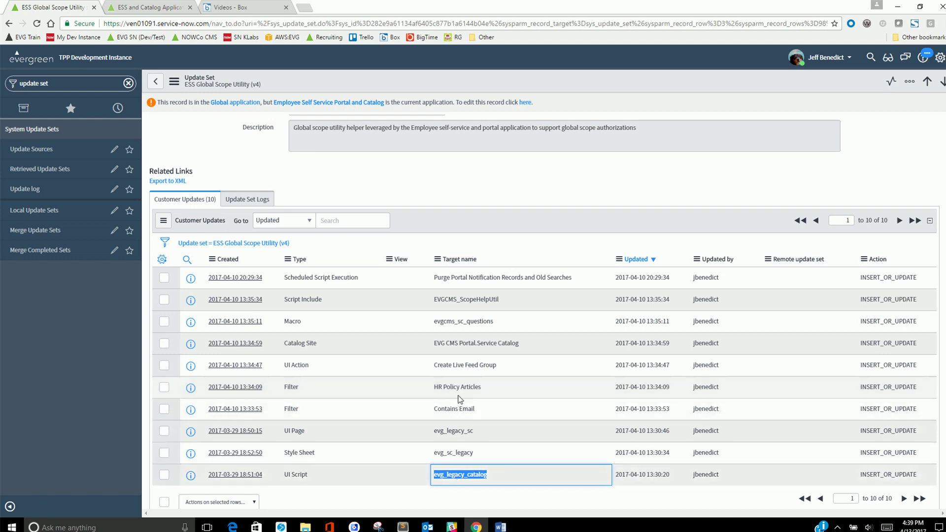
scroll(454, 350, up, 2)
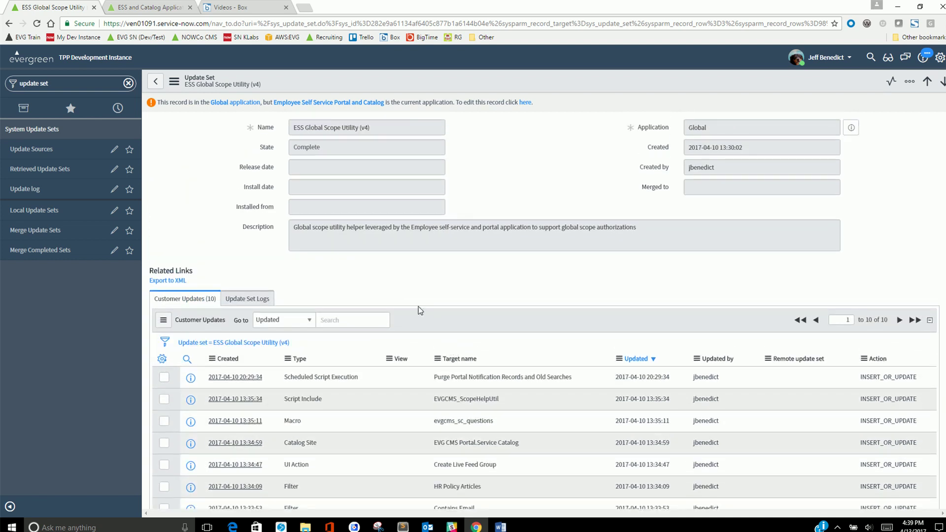